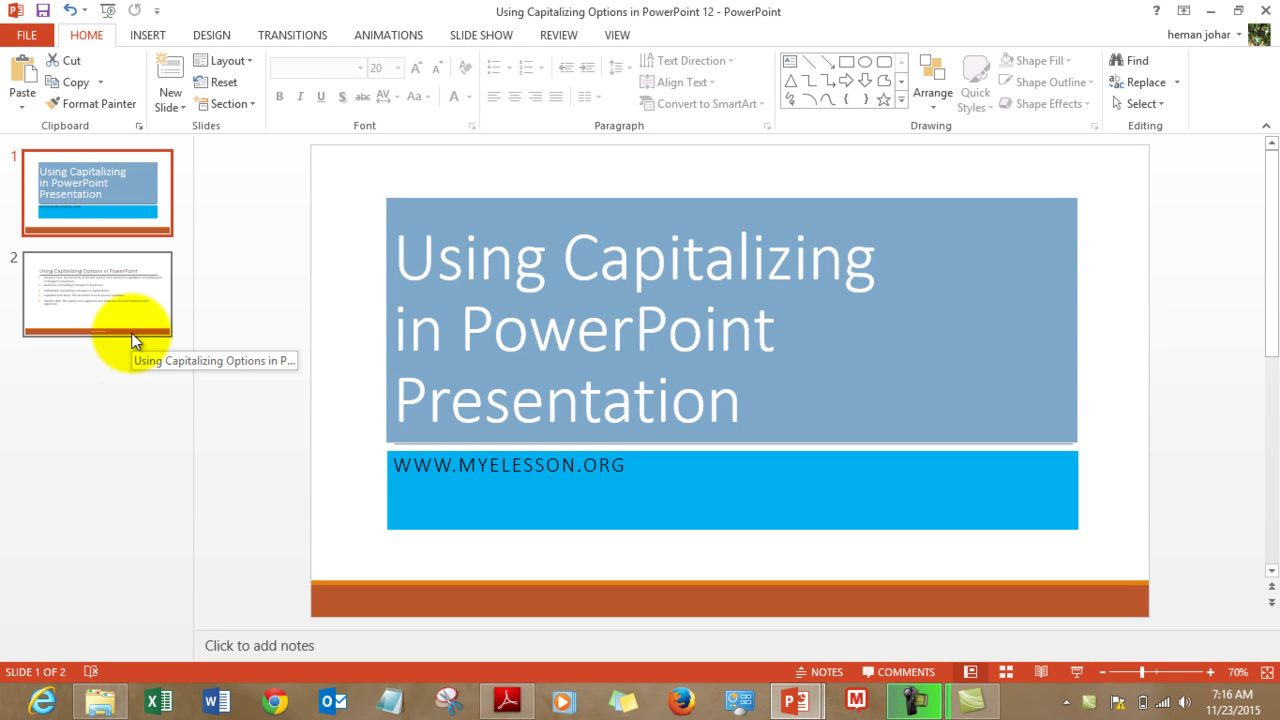
Show slide 2 and click into its list of five capitalization options.
{"action": "left_click", "coordinate": [136, 294]}
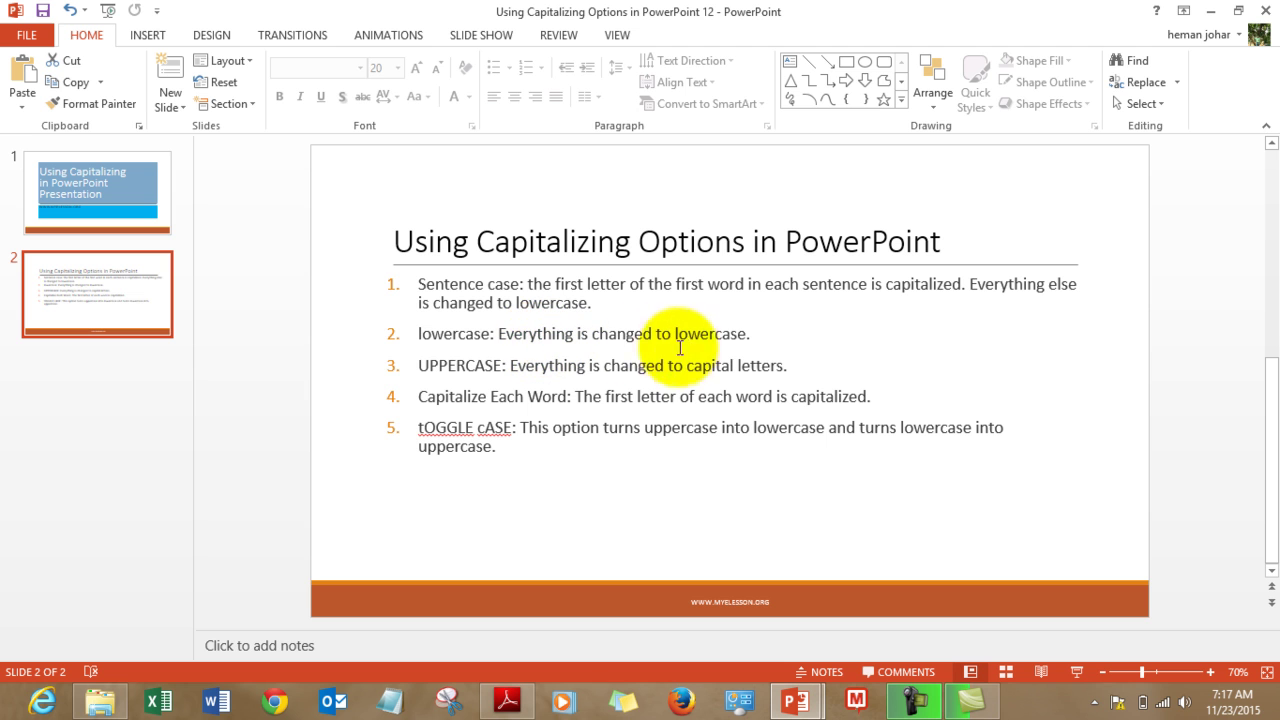
{"action": "left_click_drag", "start_coordinate": [419, 365], "coordinate": [497, 366]}
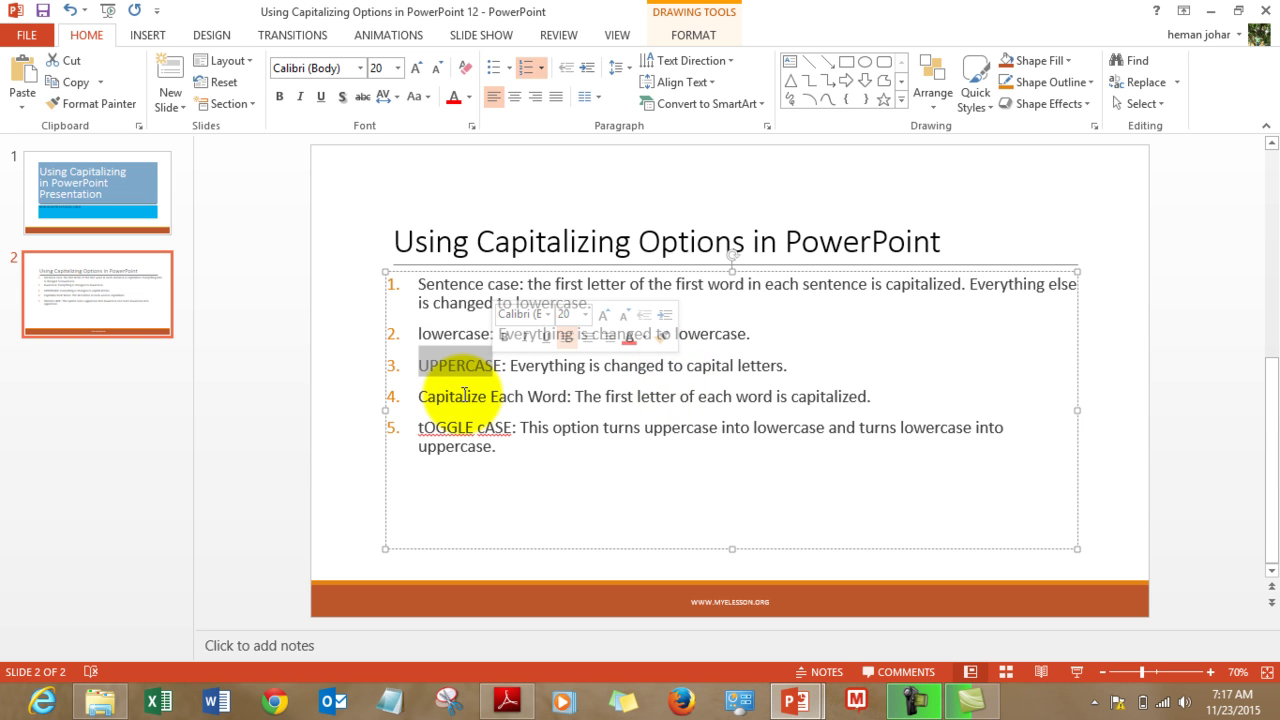
{"action": "left_click", "coordinate": [425, 396]}
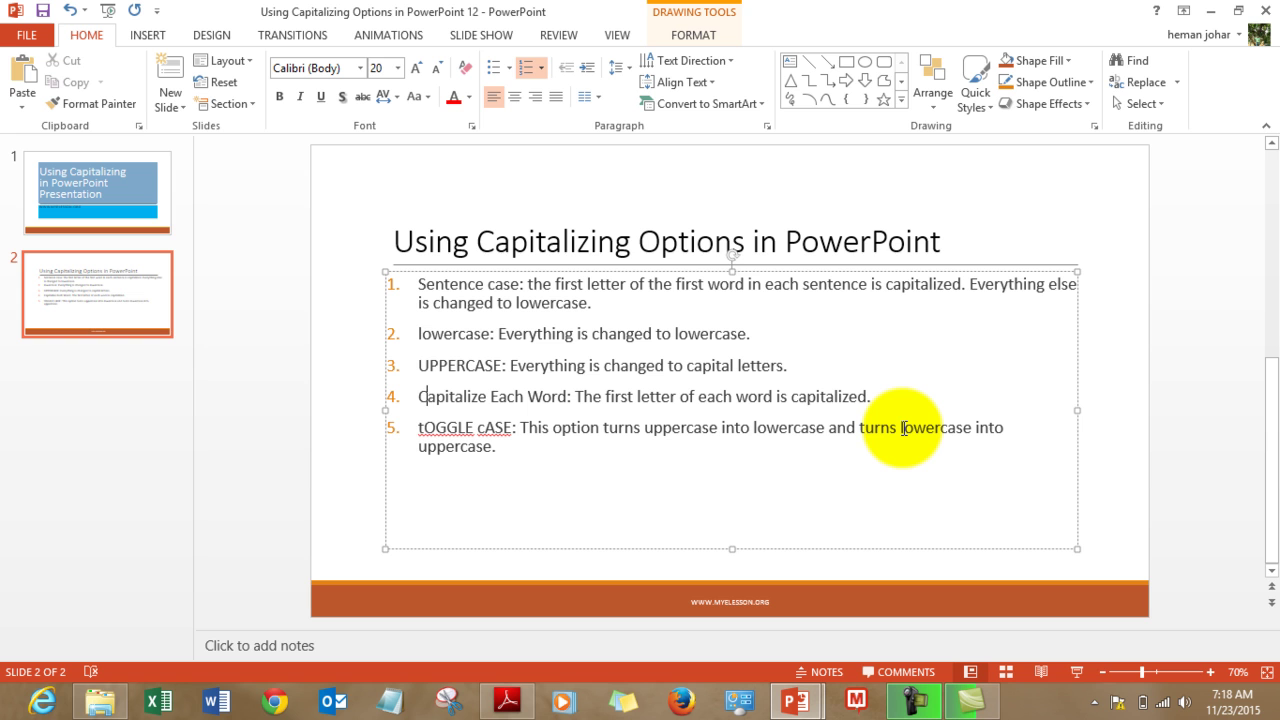
{"action": "left_click", "coordinate": [834, 396]}
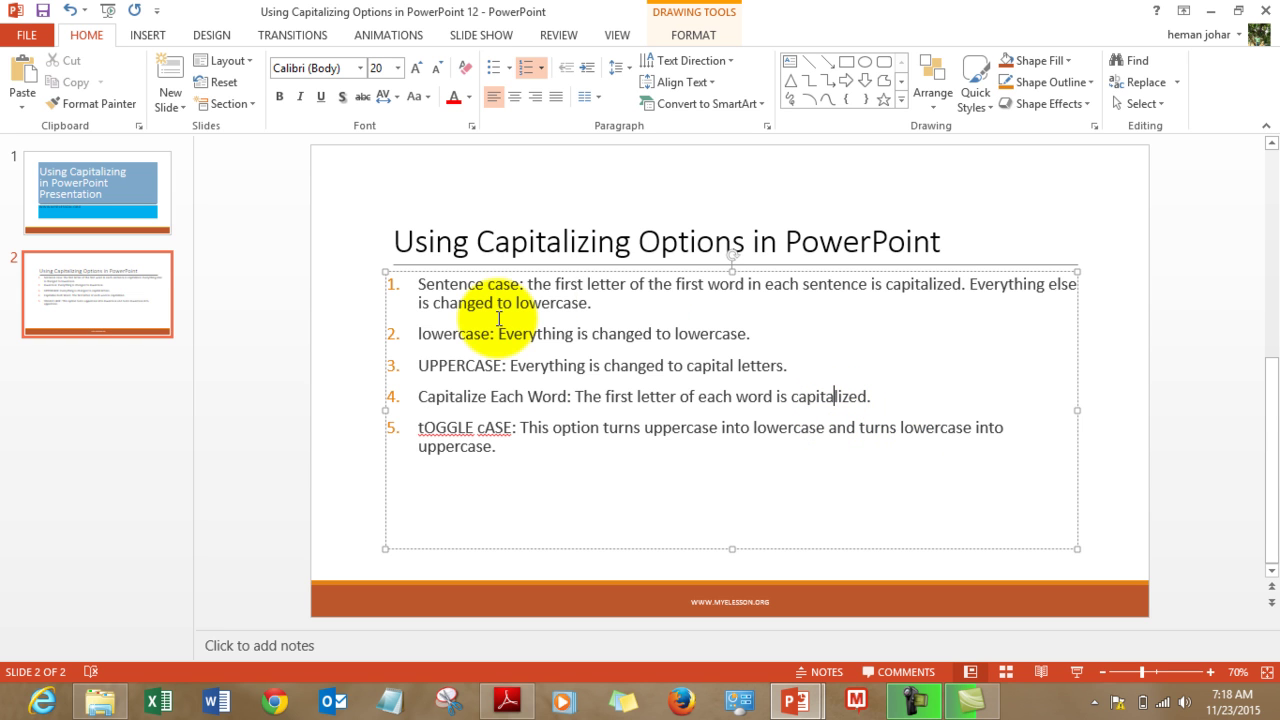
{"action": "left_click_drag", "start_coordinate": [418, 285], "coordinate": [583, 309]}
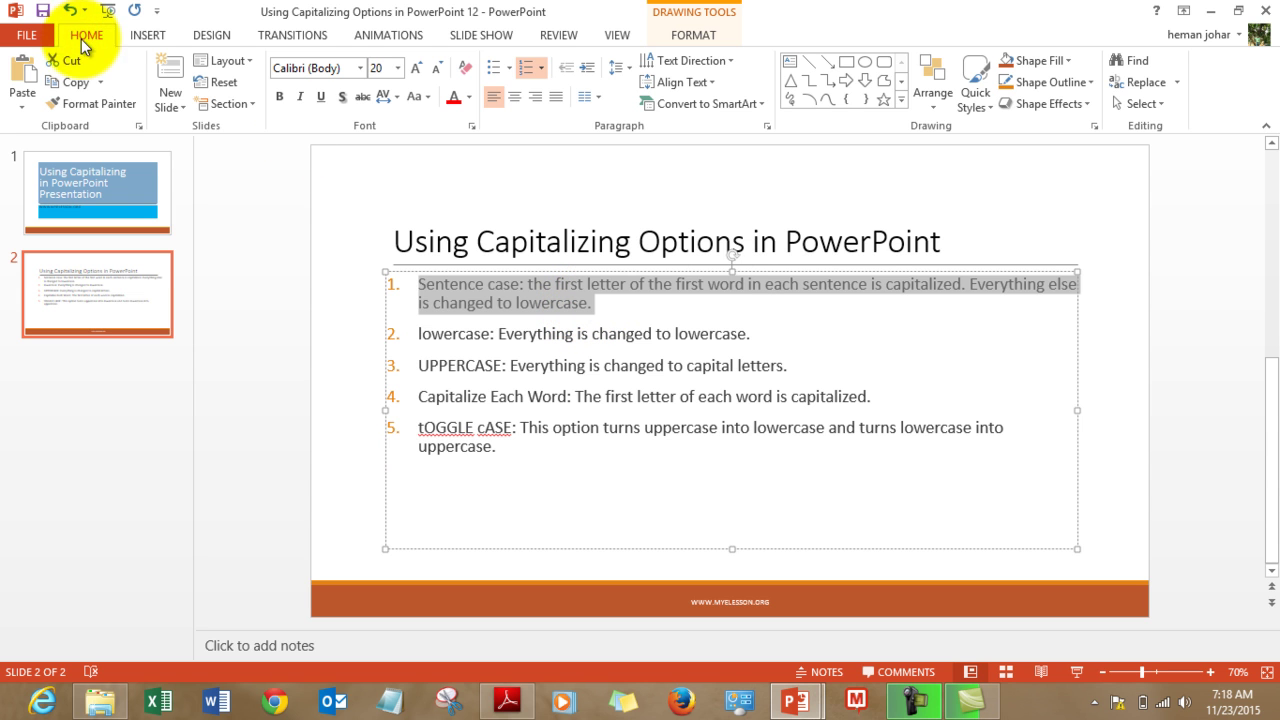
{"action": "left_click", "coordinate": [434, 100]}
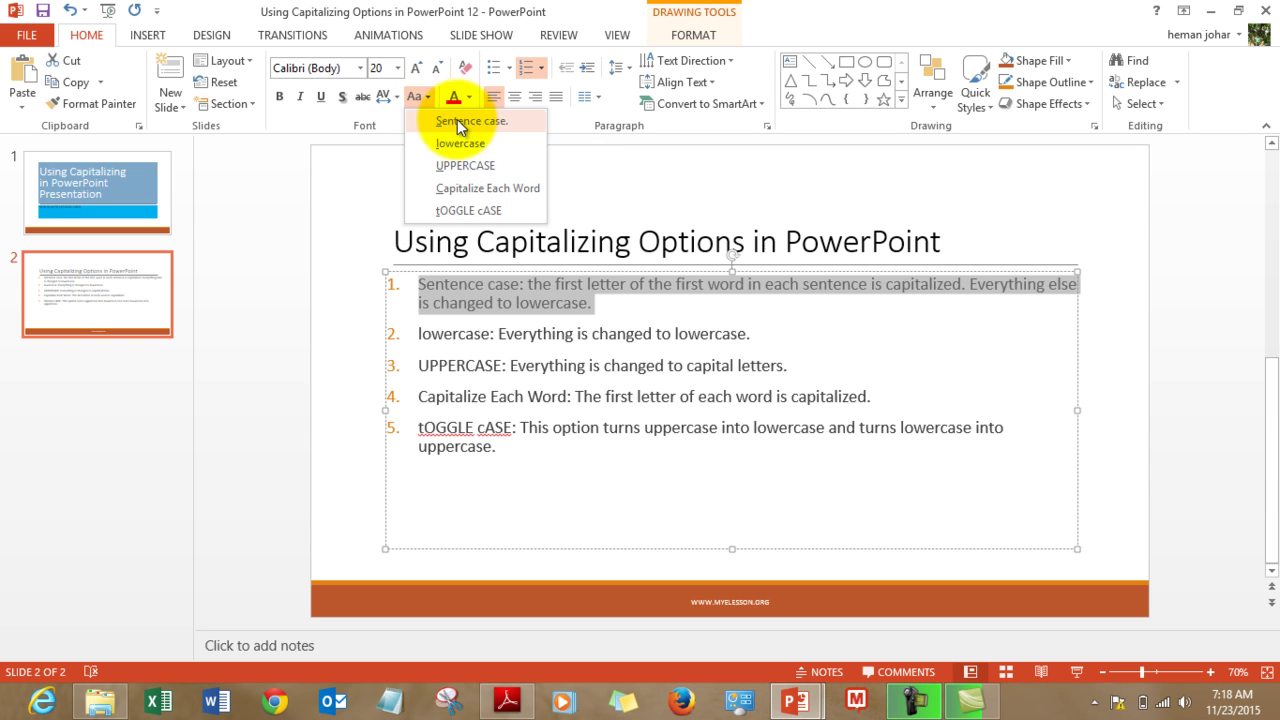
{"action": "left_click", "coordinate": [468, 120]}
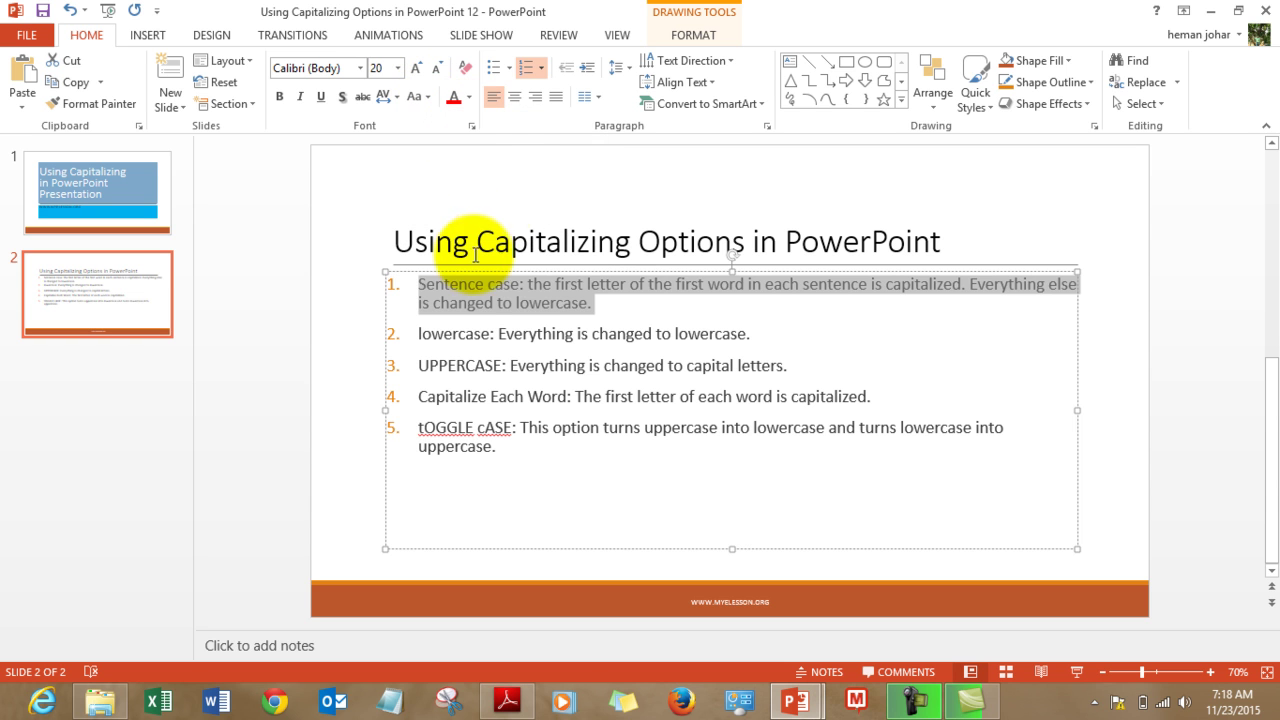
{"action": "left_click", "coordinate": [424, 288]}
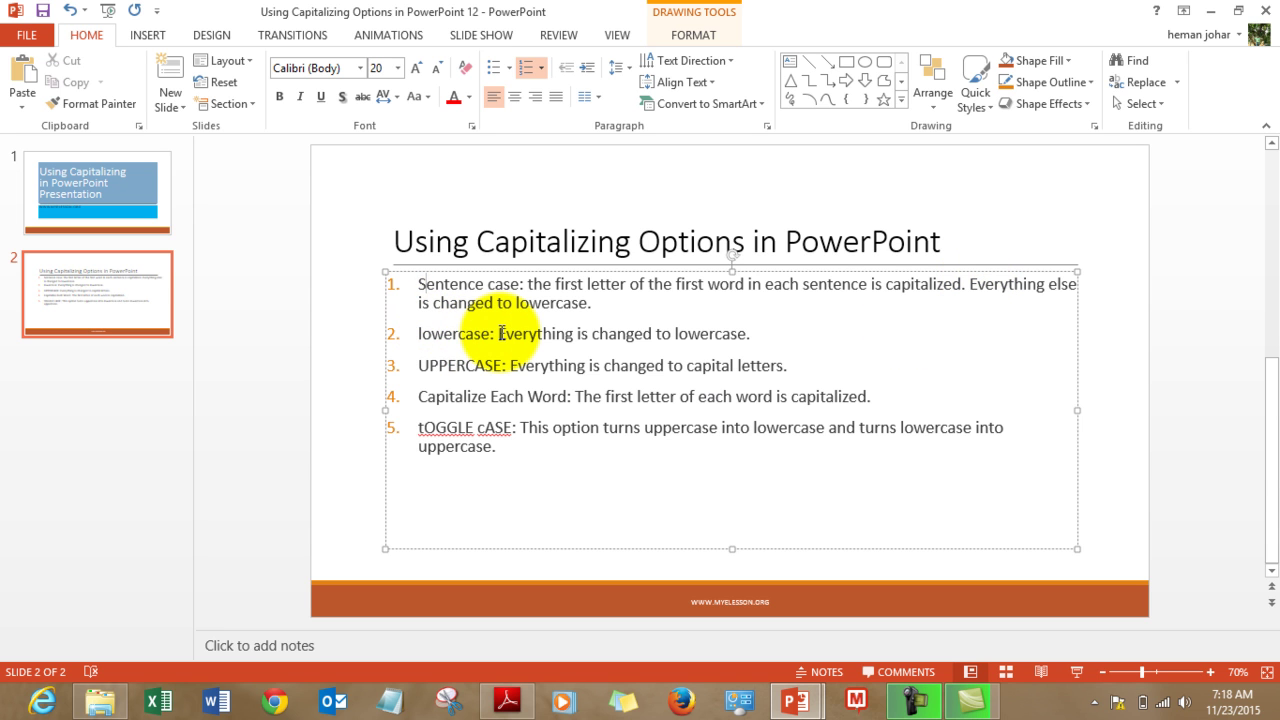
Convert the second bullet's description sentence to lowercase.
{"action": "left_click_drag", "start_coordinate": [499, 333], "coordinate": [811, 335]}
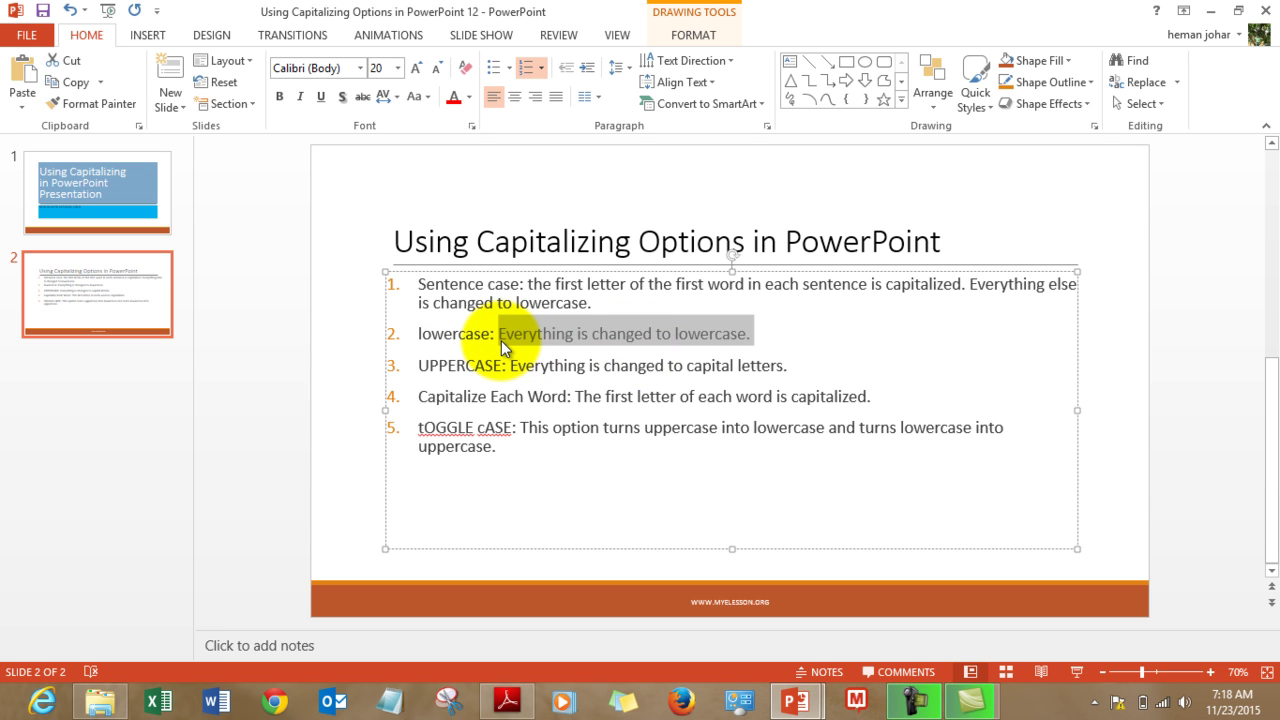
{"action": "left_click", "coordinate": [428, 99]}
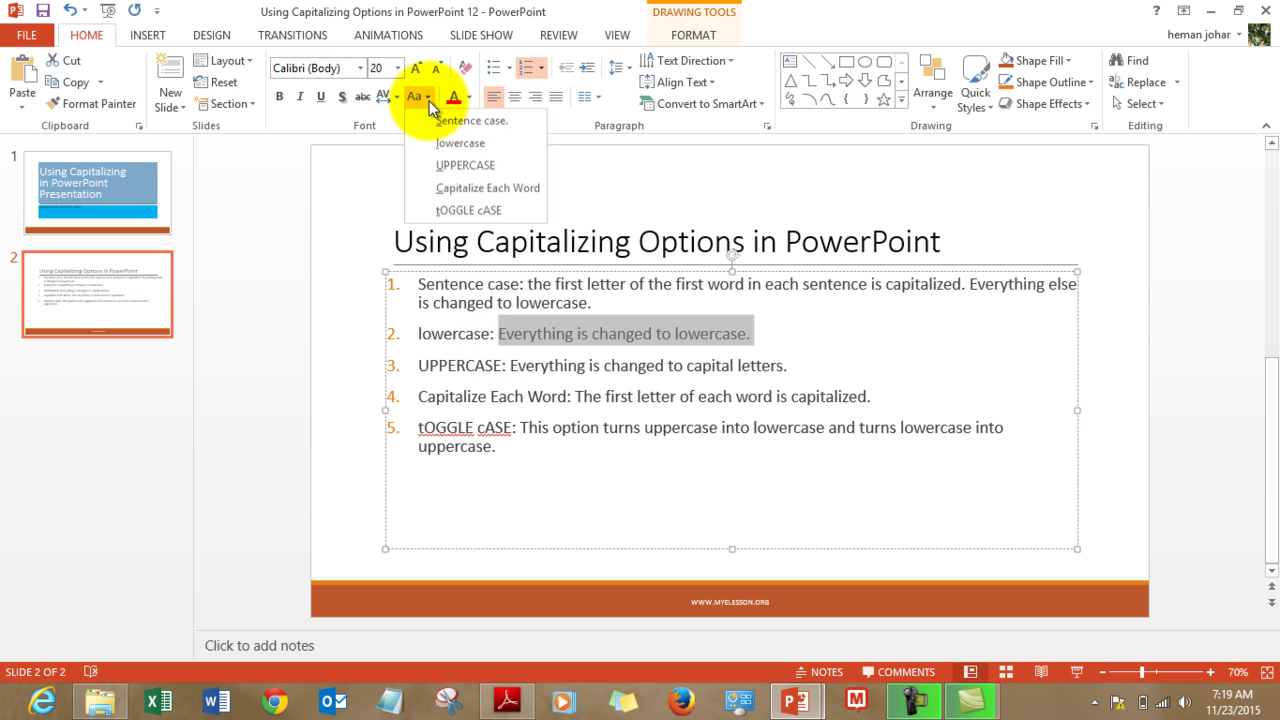
{"action": "left_click", "coordinate": [448, 145]}
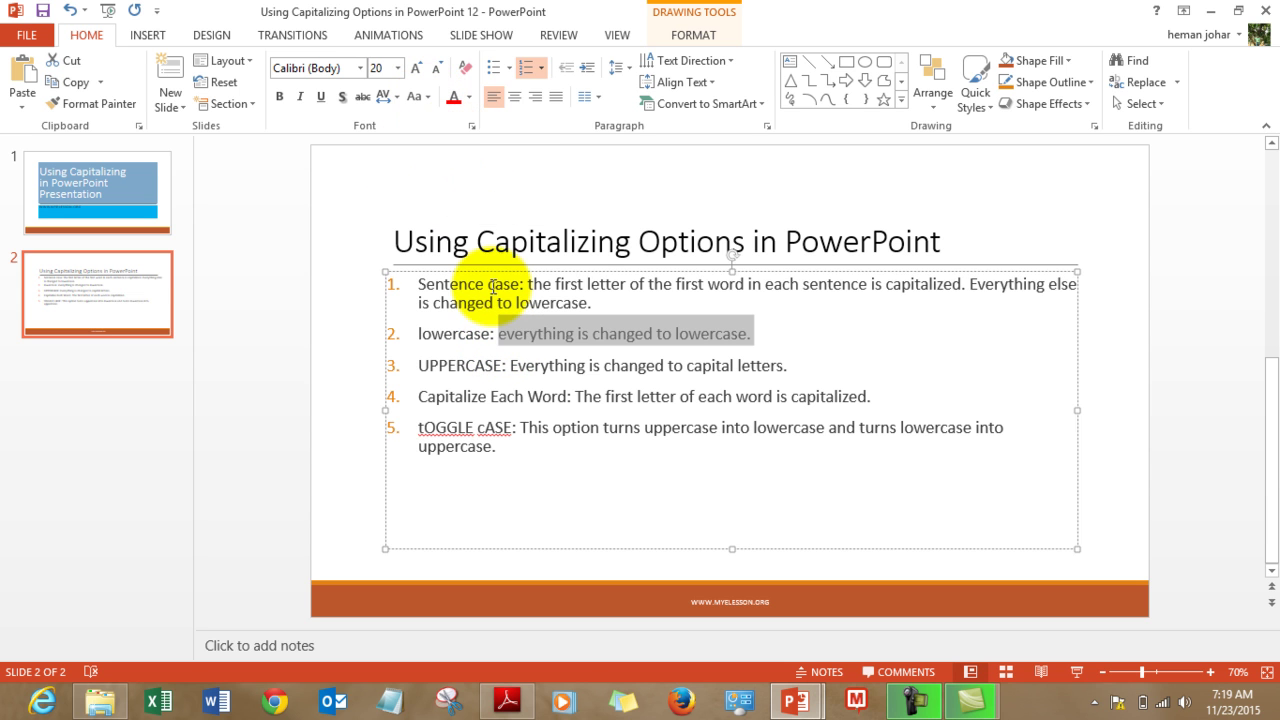
{"action": "left_click", "coordinate": [525, 350]}
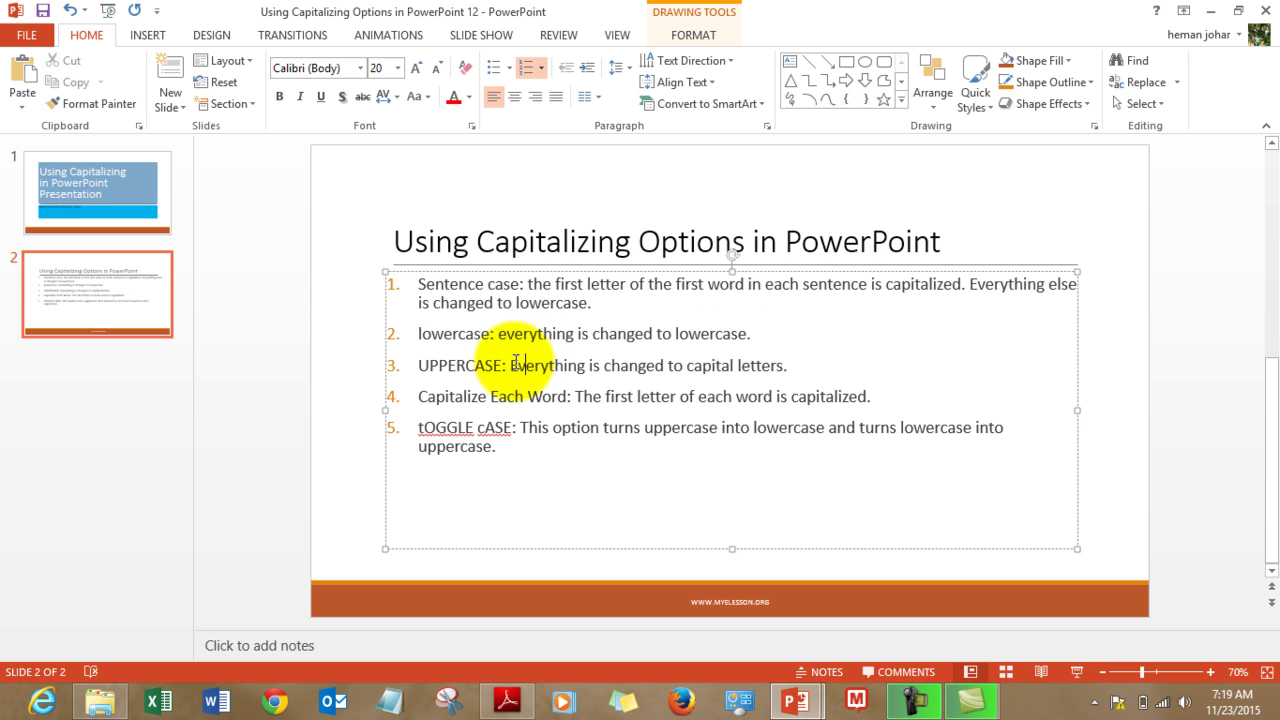
Convert the third bullet's description sentence to UPPERCASE.
{"action": "left_click_drag", "start_coordinate": [510, 366], "coordinate": [826, 362]}
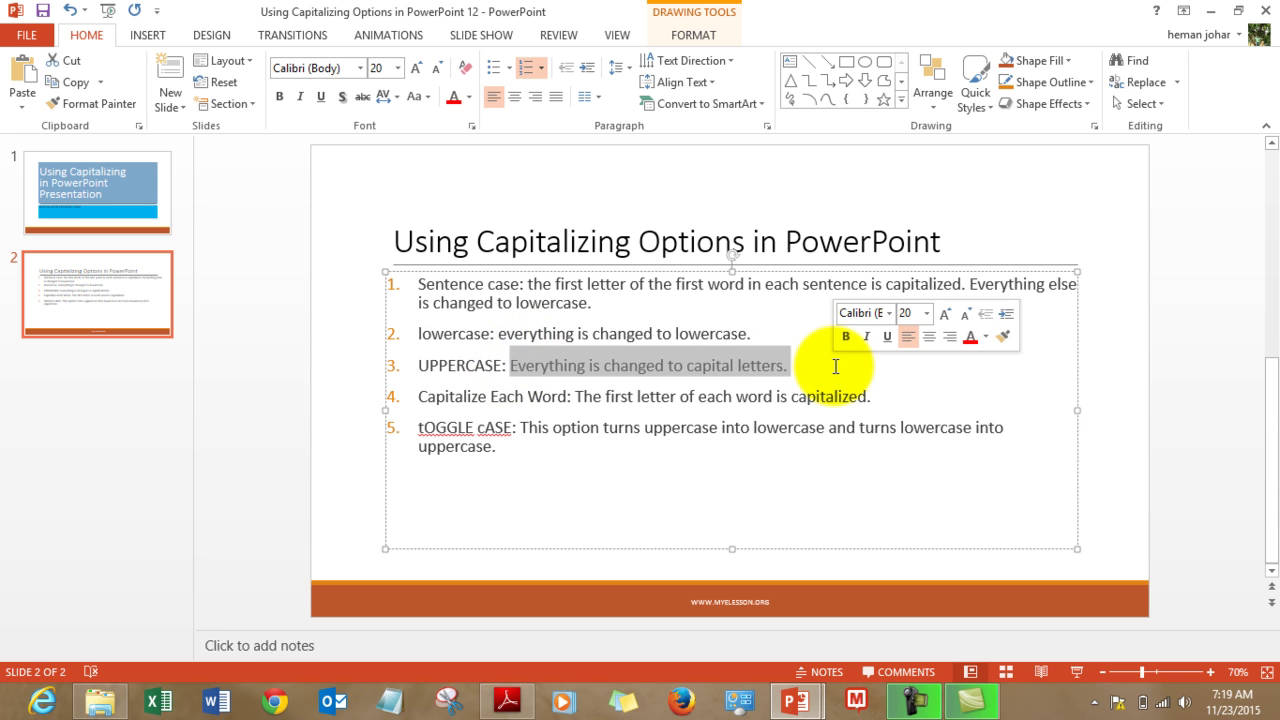
{"action": "left_click", "coordinate": [429, 100]}
{"action": "left_click", "coordinate": [454, 163]}
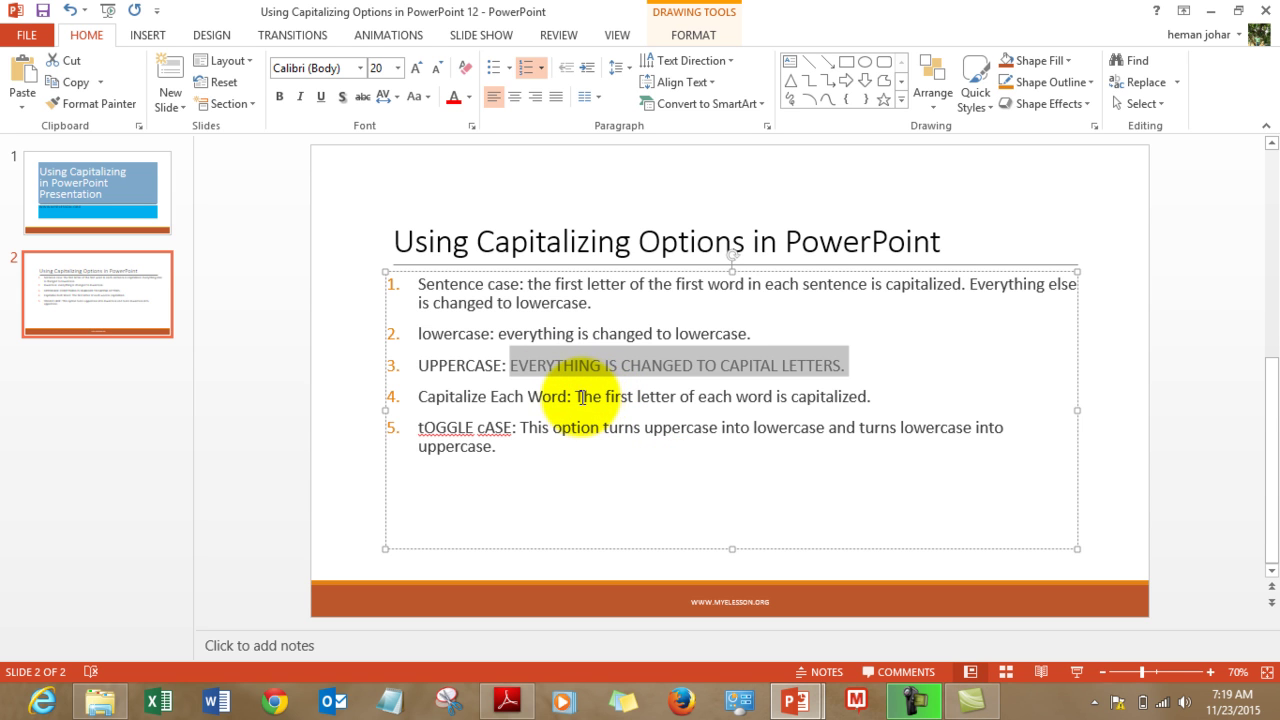
Apply Capitalize Each Word to item 4's description, undoing an accidental text move.
{"action": "left_click_drag", "start_coordinate": [579, 399], "coordinate": [948, 400]}
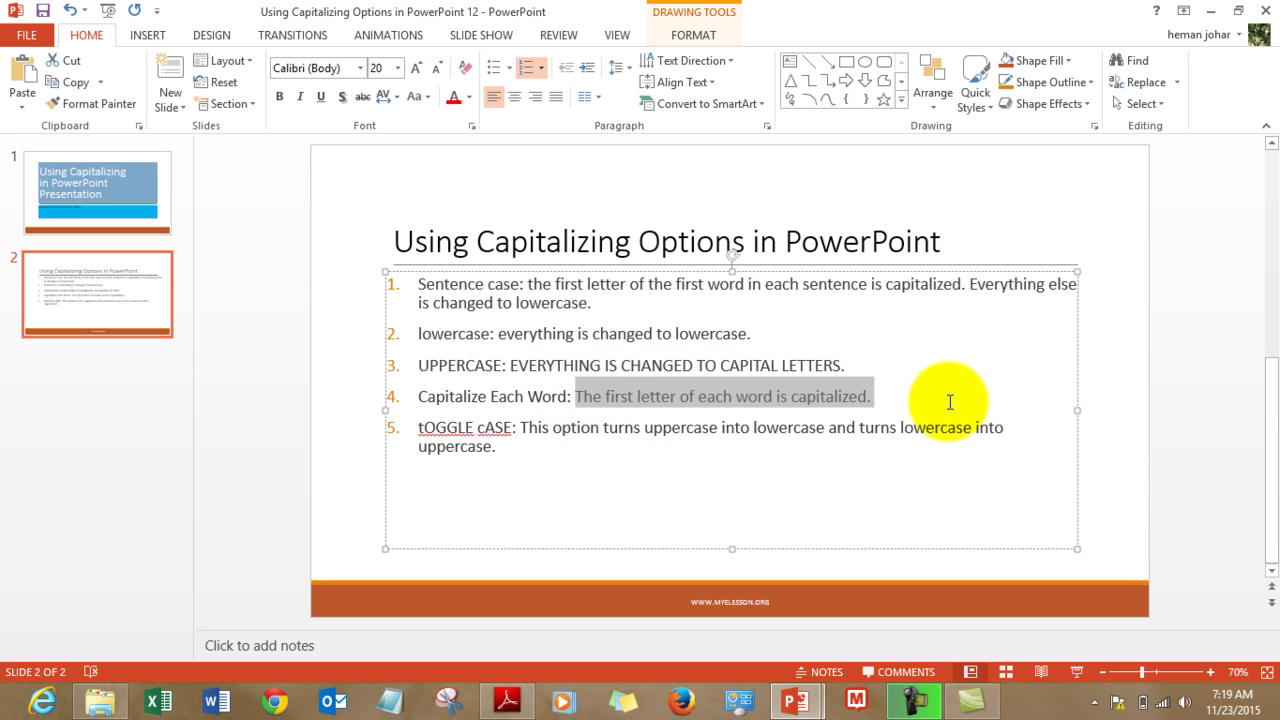
{"action": "left_click", "coordinate": [424, 97]}
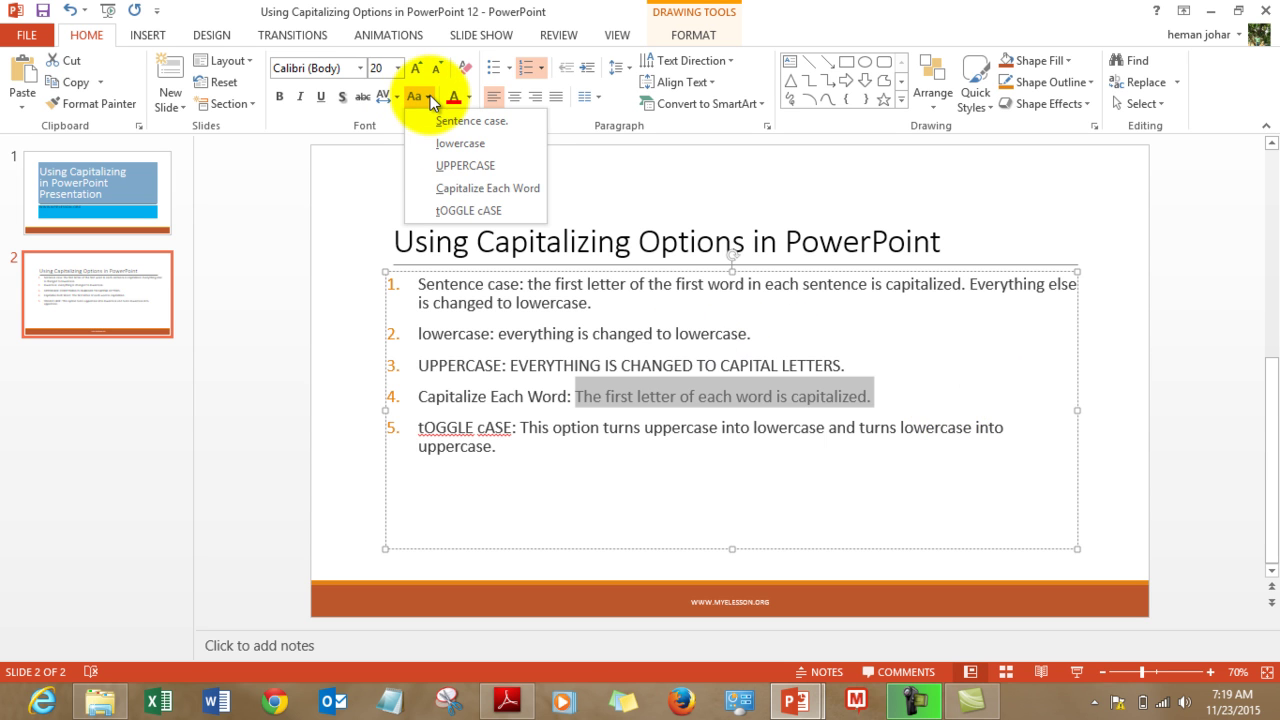
{"action": "left_click", "coordinate": [470, 188]}
{"action": "left_click_drag", "start_coordinate": [578, 397], "coordinate": [585, 428]}
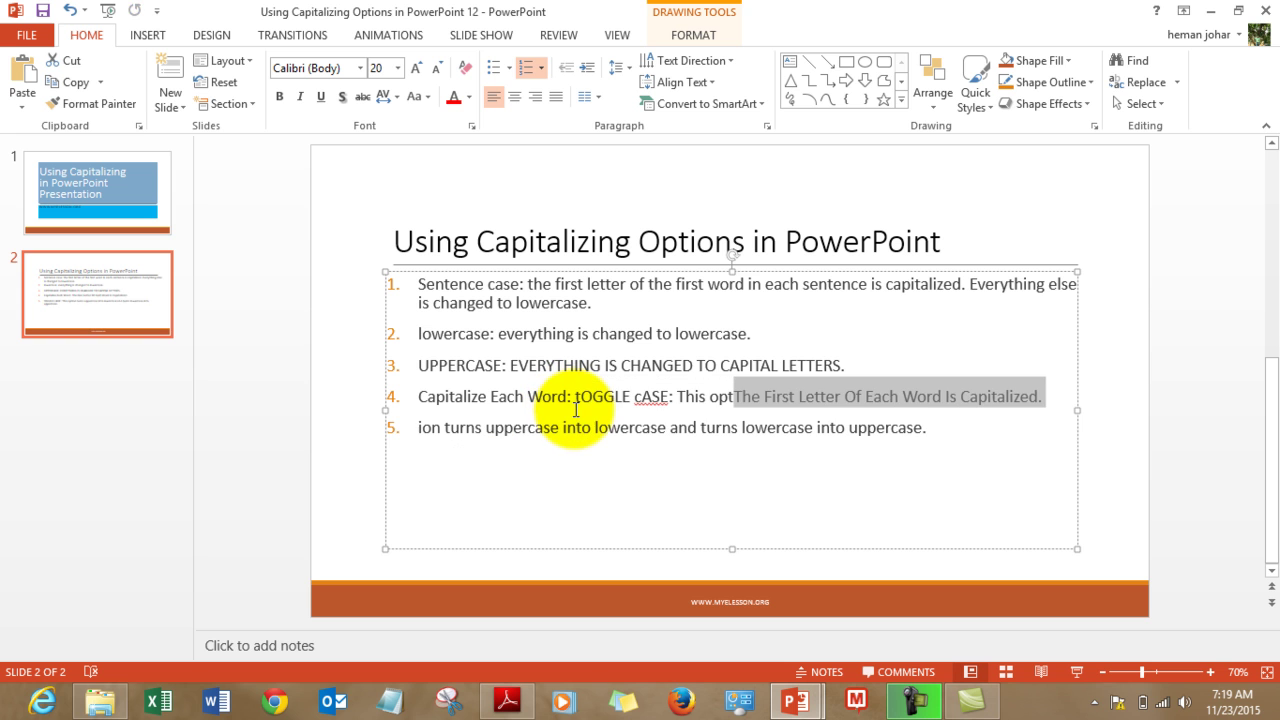
{"action": "key", "text": "ctrl+z"}
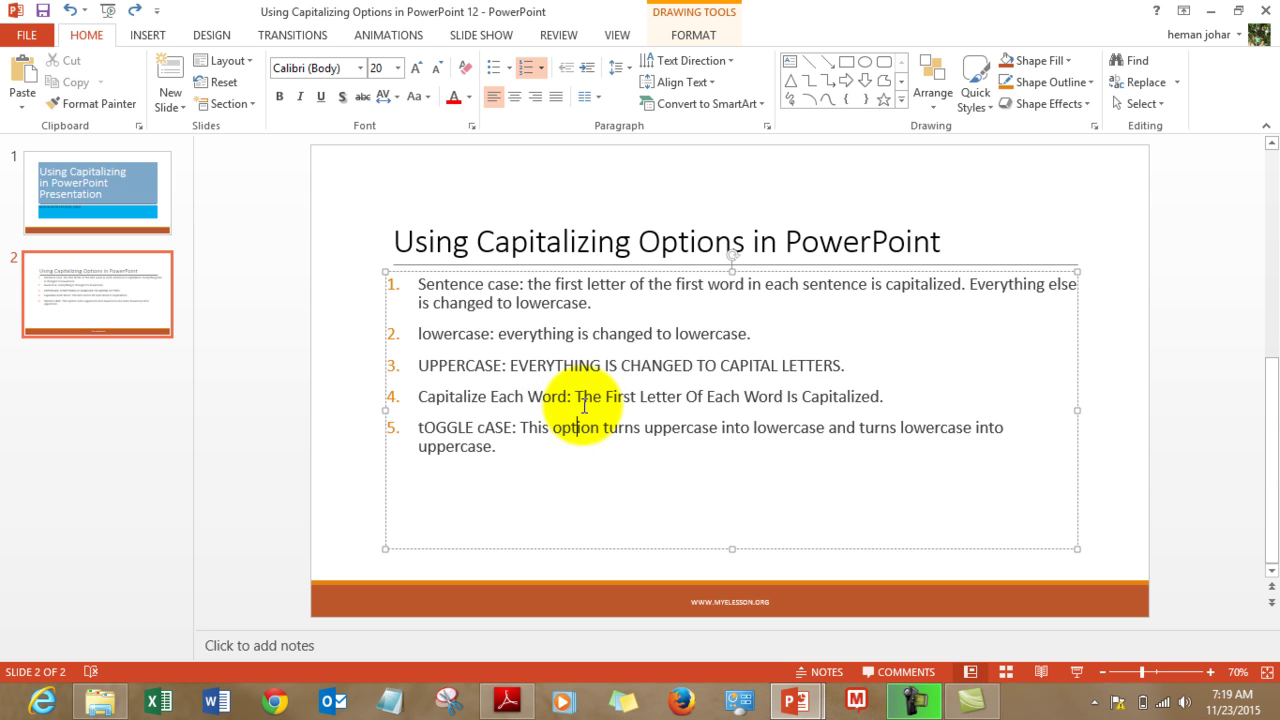
{"action": "left_click", "coordinate": [603, 395]}
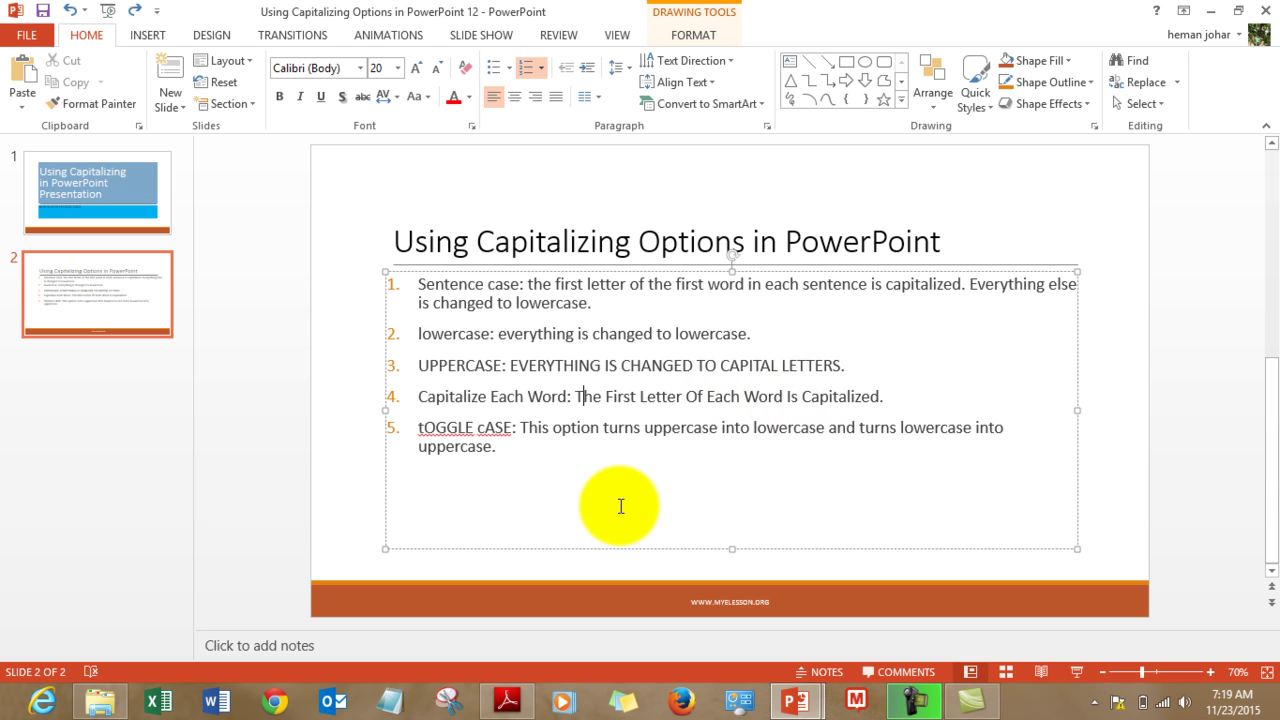
Apply tOGGLE cASE to the fifth bullet's description sentence.
{"action": "left_click_drag", "start_coordinate": [521, 428], "coordinate": [533, 445]}
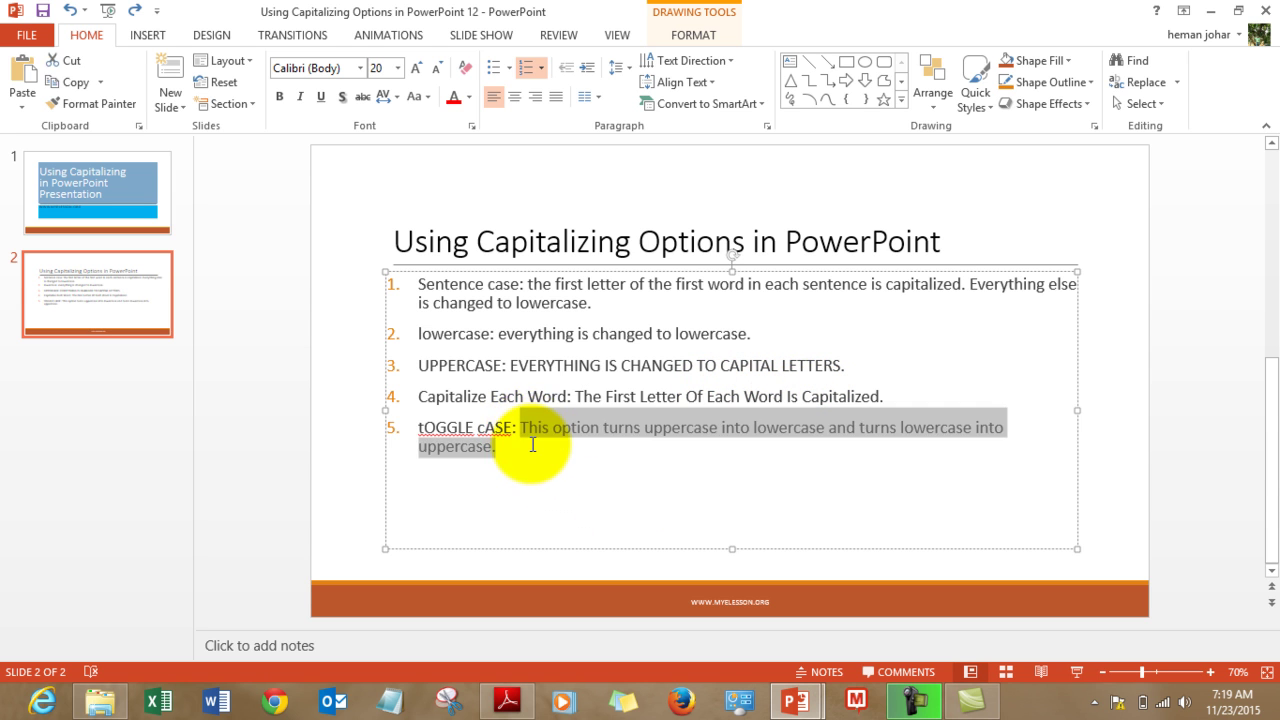
{"action": "left_click", "coordinate": [425, 99]}
{"action": "left_click", "coordinate": [446, 209]}
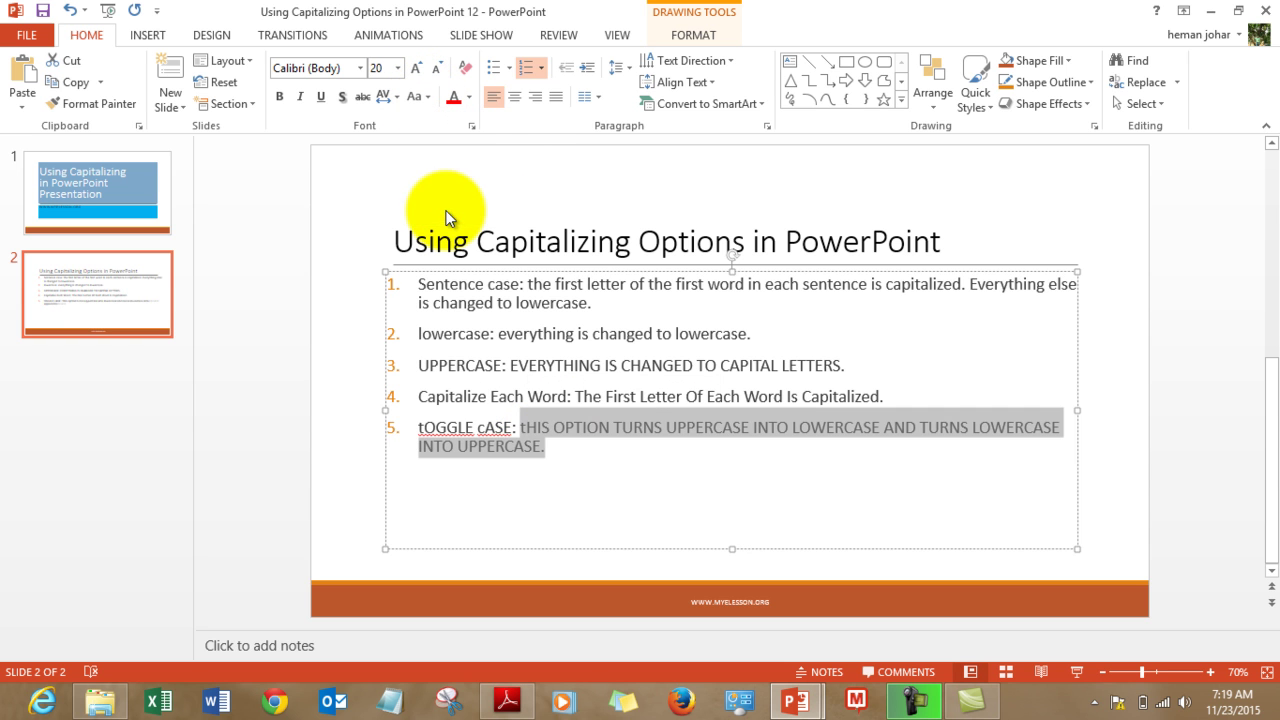
{"action": "left_click", "coordinate": [645, 508]}
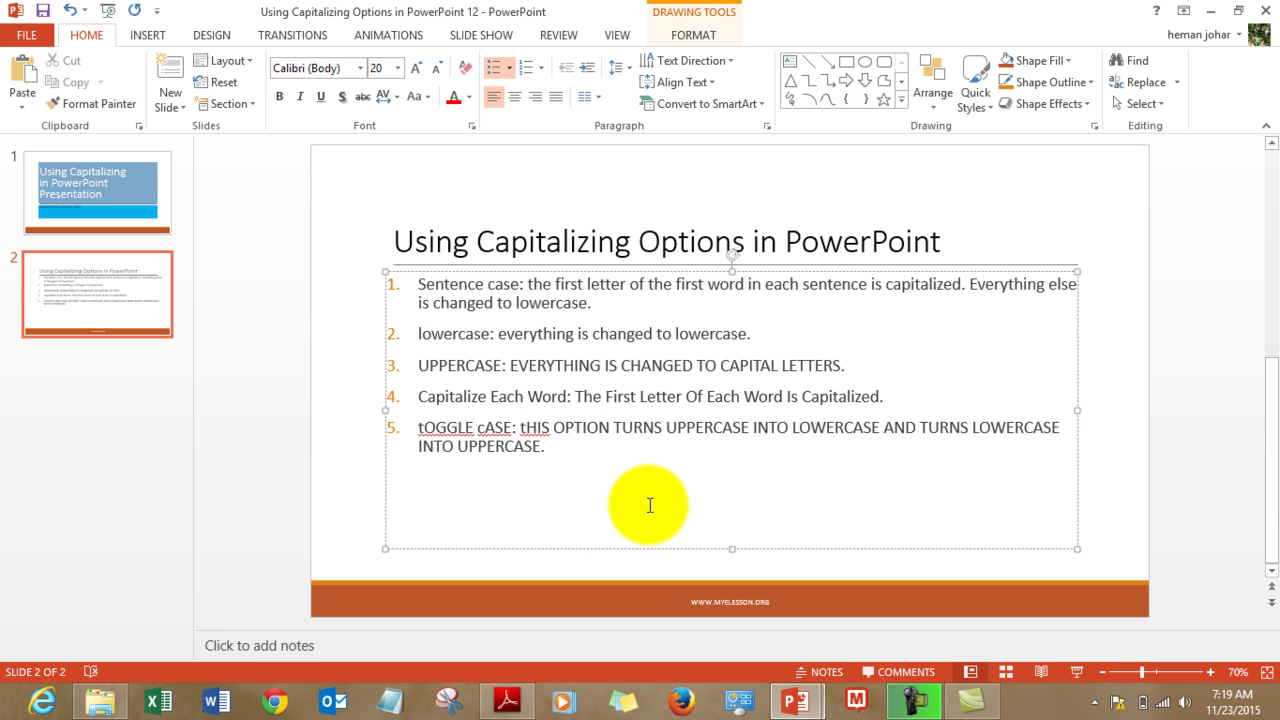
{"action": "left_click", "coordinate": [143, 190]}
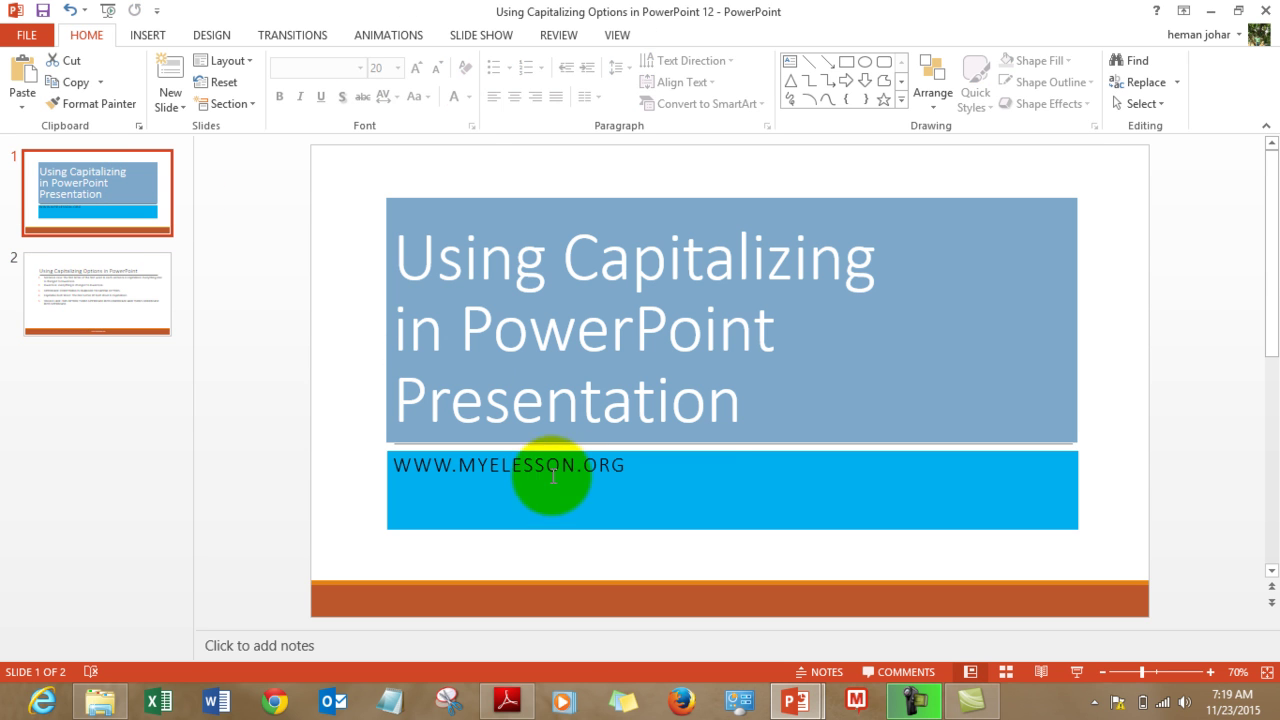
{"action": "left_click", "coordinate": [493, 465]}
{"action": "left_click_drag", "start_coordinate": [494, 465], "coordinate": [628, 470]}
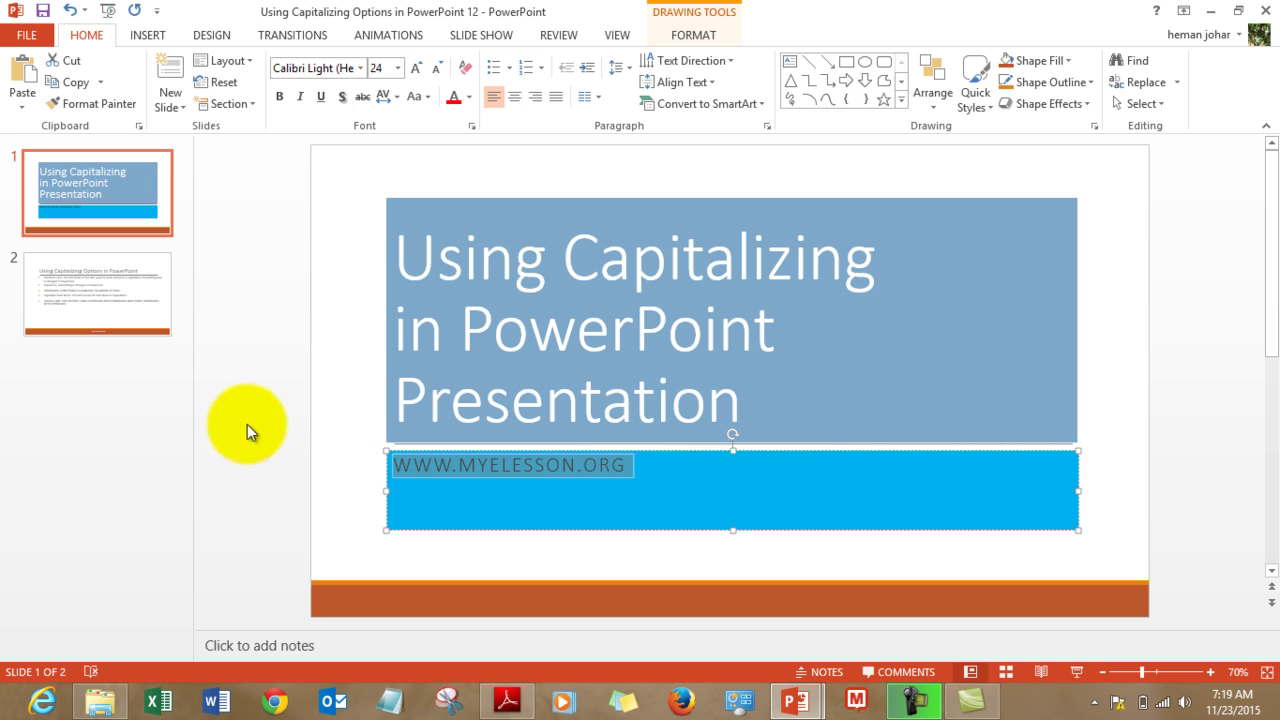
{"action": "left_click", "coordinate": [303, 393]}
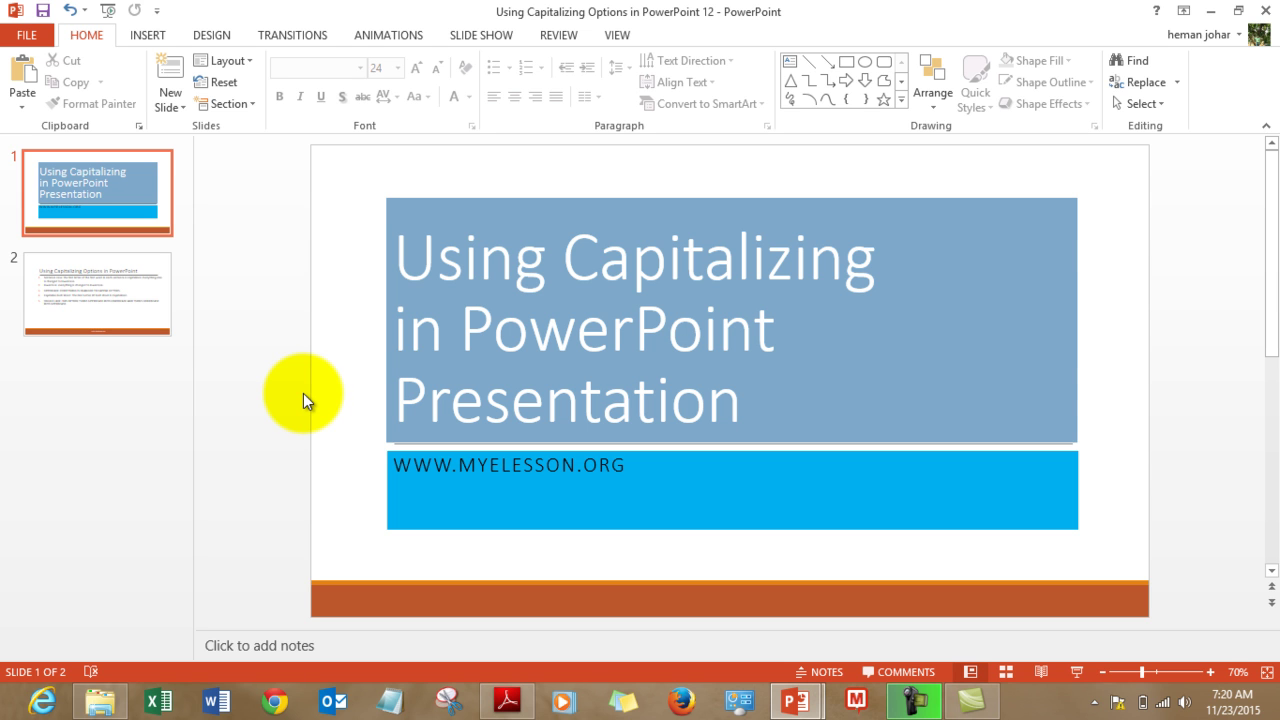
{"action": "left_click", "coordinate": [127, 281]}
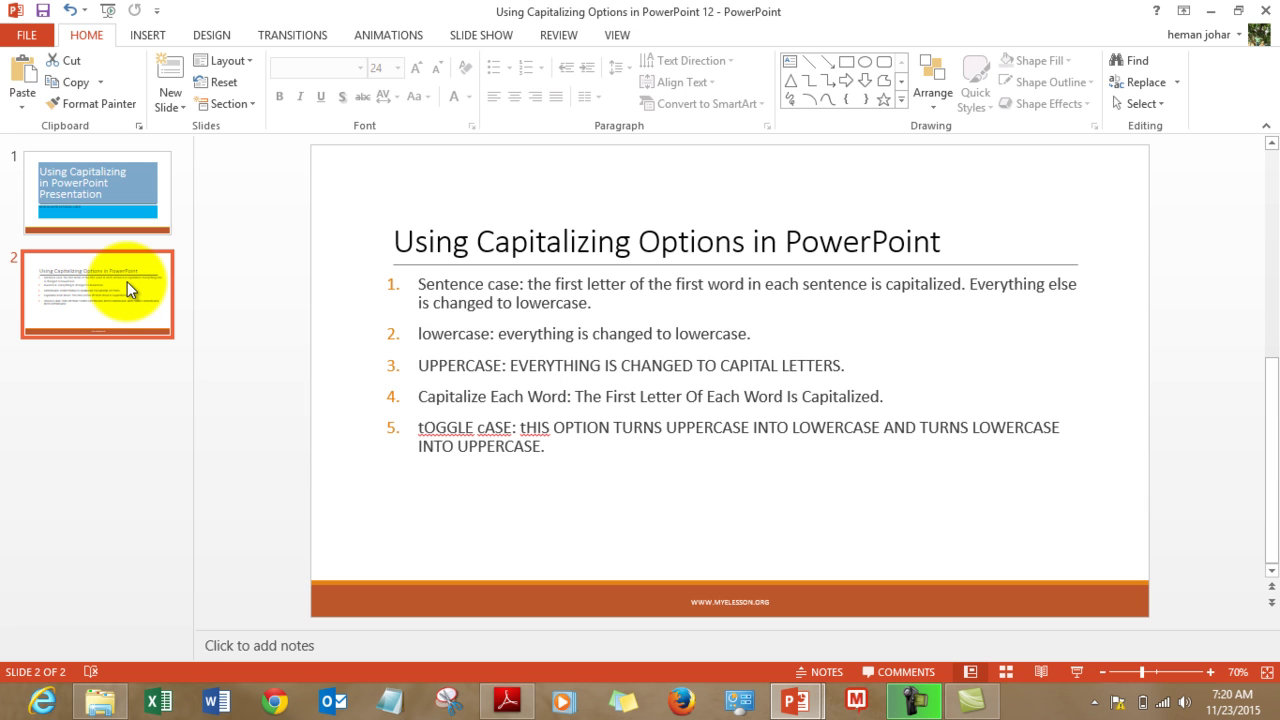